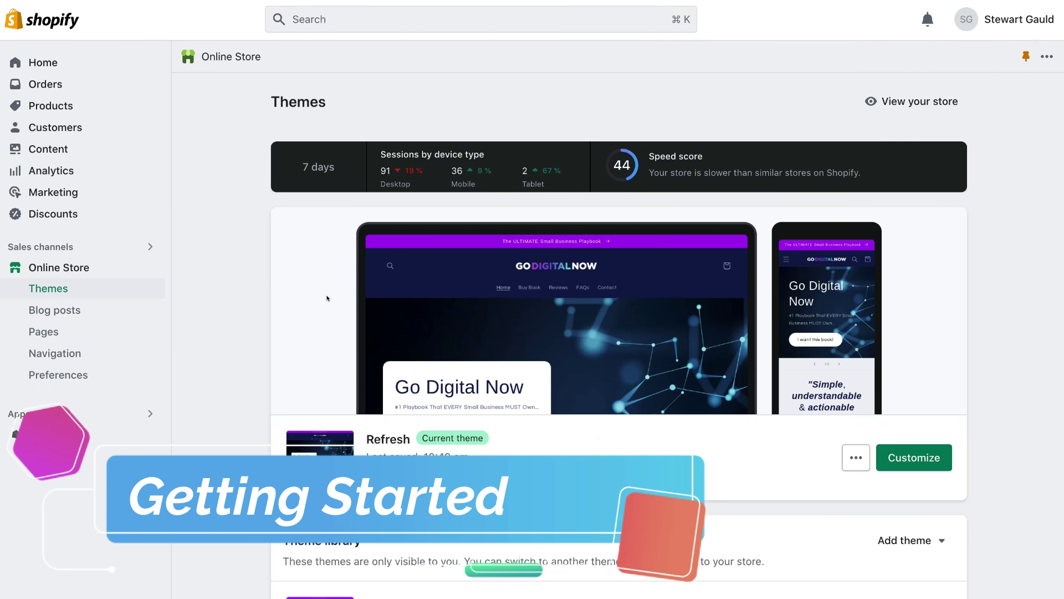
# Search the apps for 'facebook' and continue the search in the Shopify App Store
pyautogui.click(293, 334)
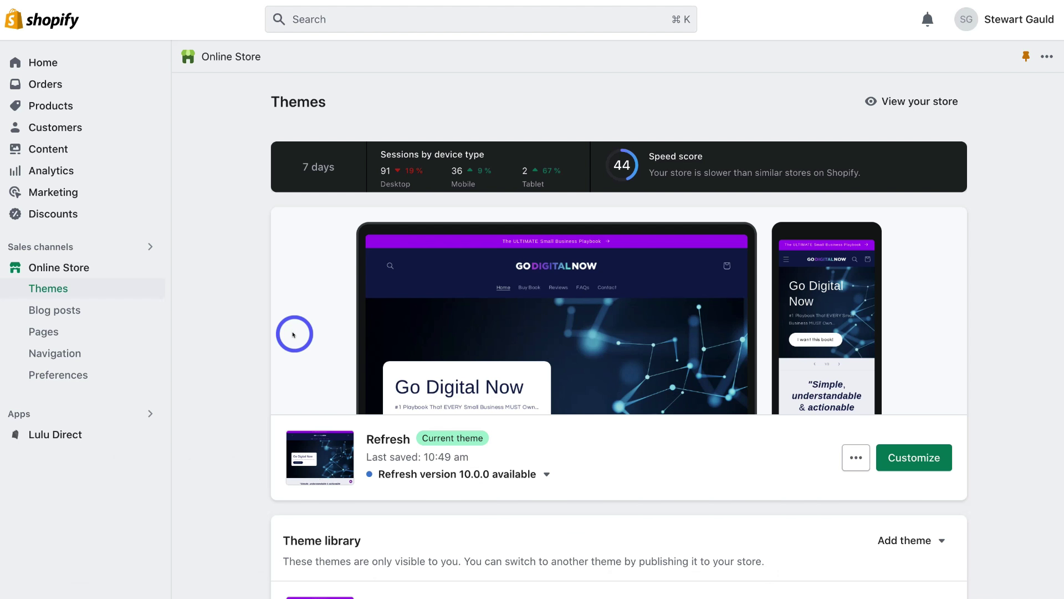
pyautogui.click(110, 417)
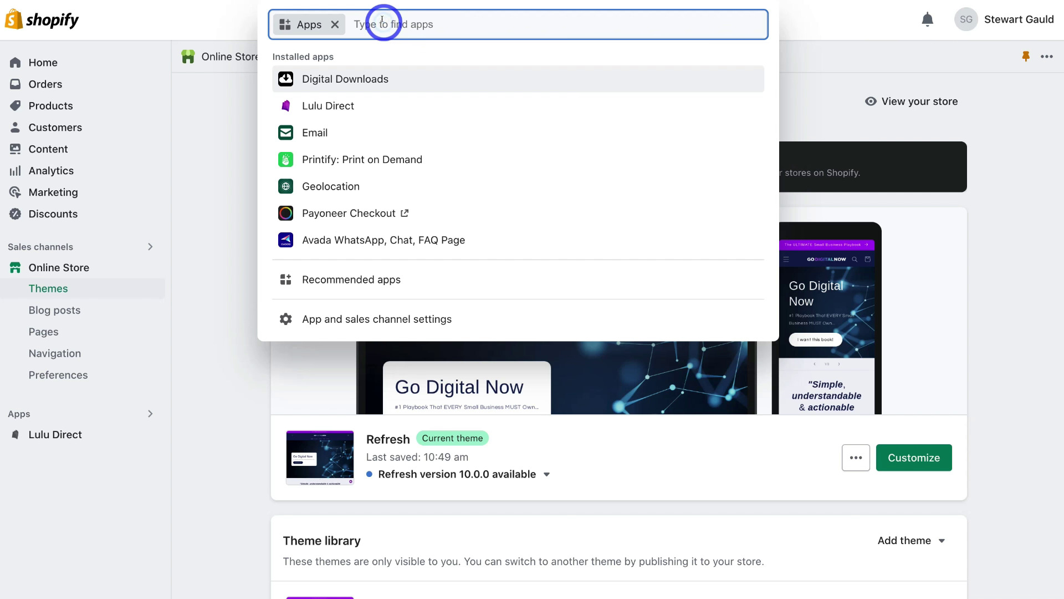
pyautogui.write('facebook')
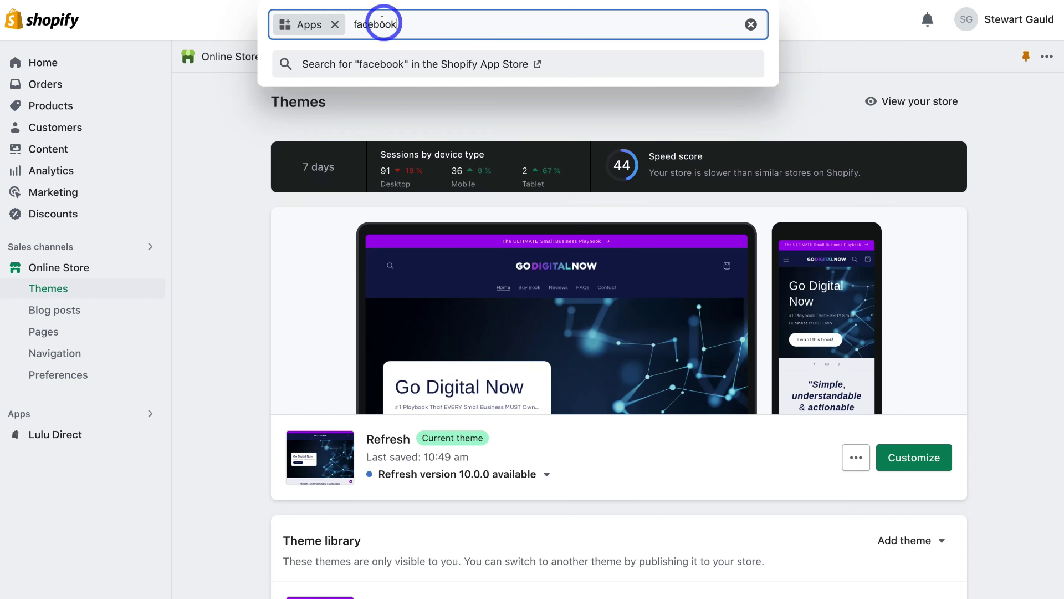
pyautogui.click(416, 64)
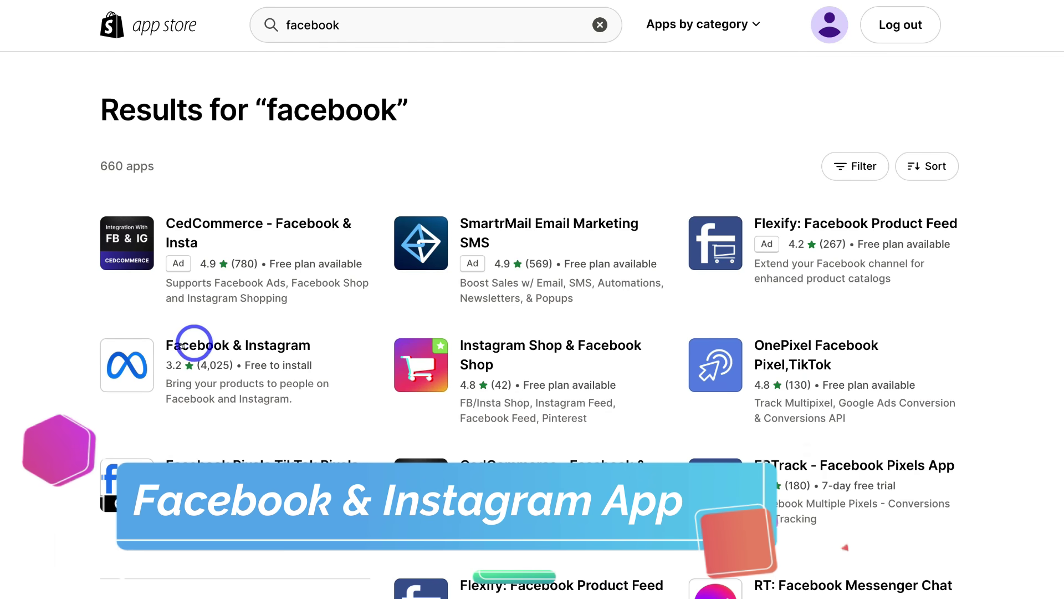
# Open Meta's Facebook & Instagram app listing and choose Add app
pyautogui.click(267, 345)
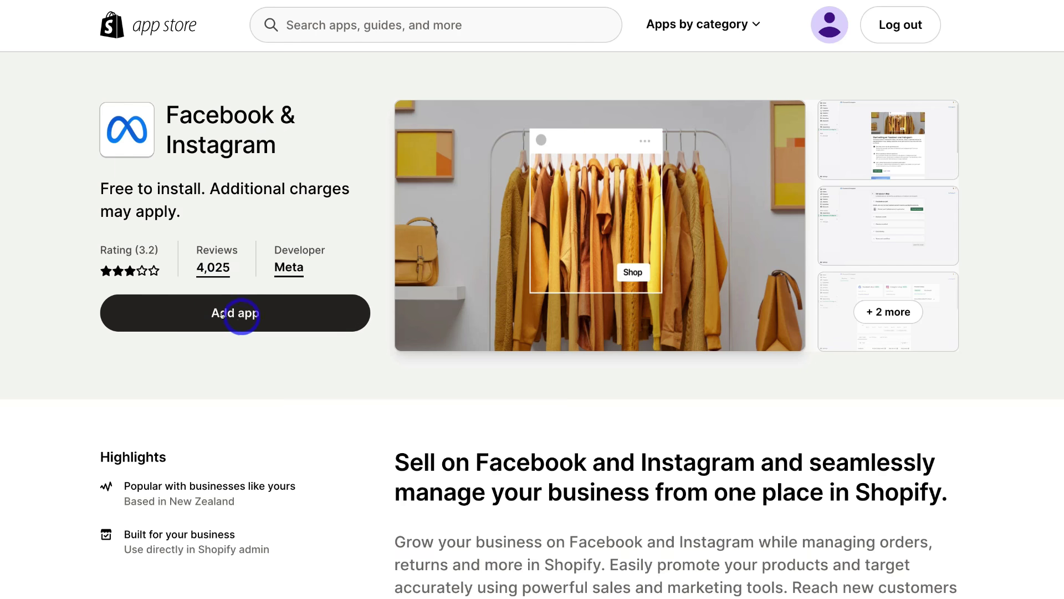
pyautogui.click(286, 315)
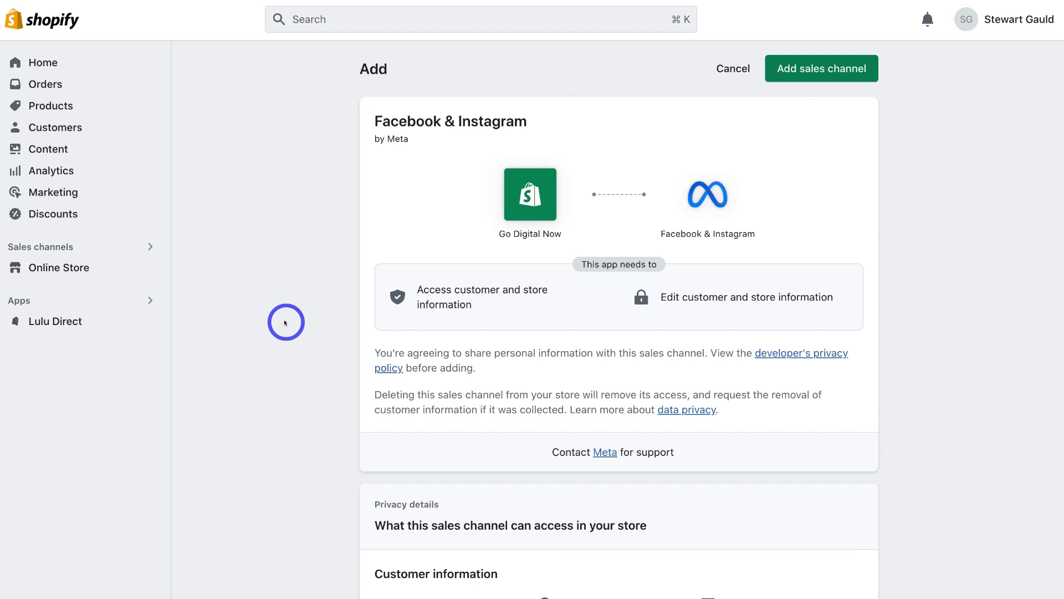
# Add Facebook & Instagram as a sales channel and start the shop setup
pyautogui.click(802, 72)
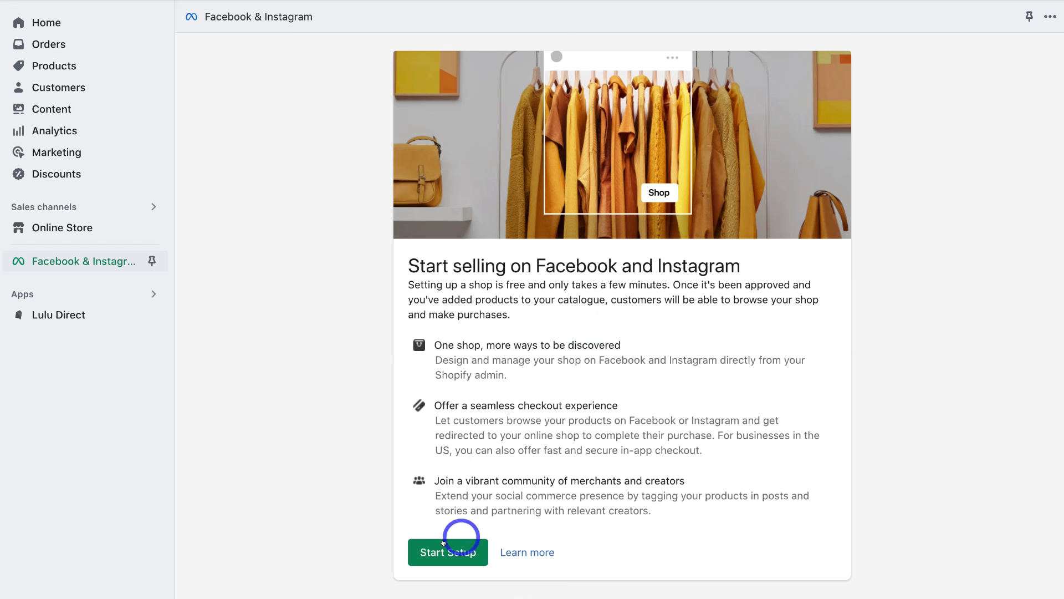
pyautogui.click(458, 552)
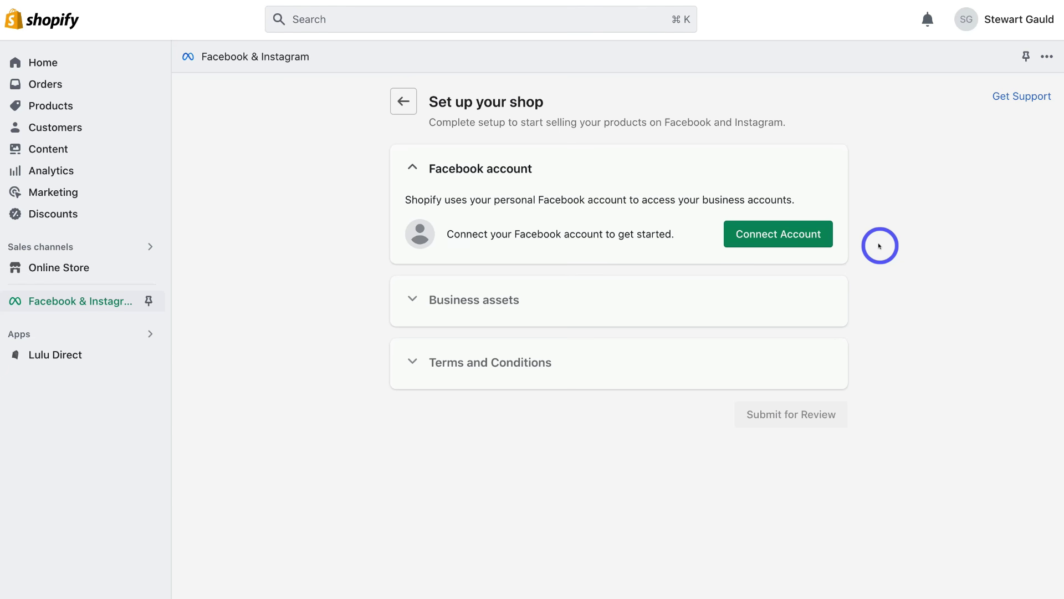
# Connect the Facebook account, confirming the account switch and login
pyautogui.click(781, 241)
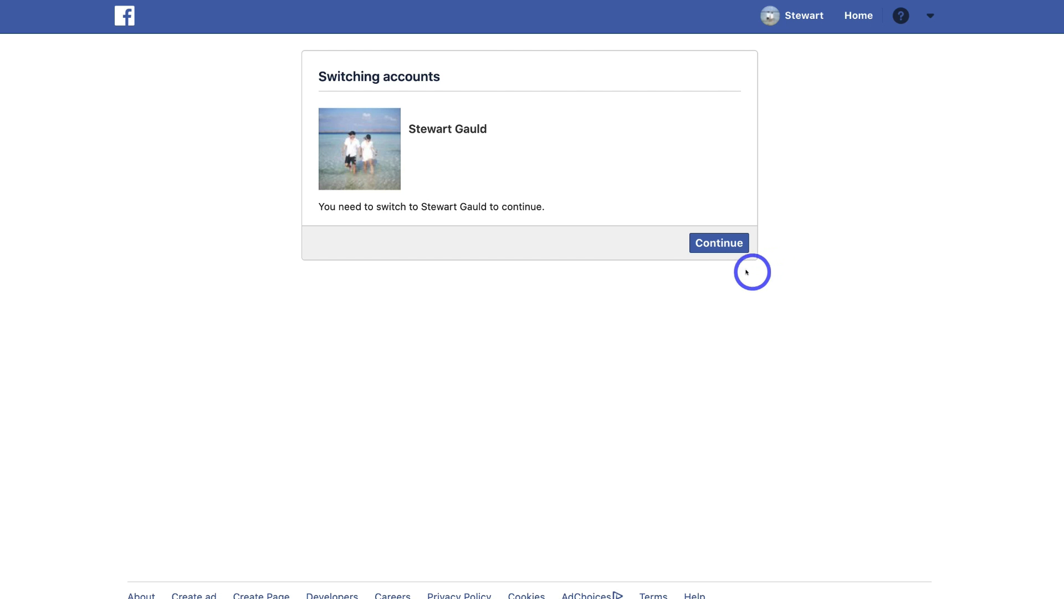
pyautogui.click(716, 244)
pyautogui.click(697, 378)
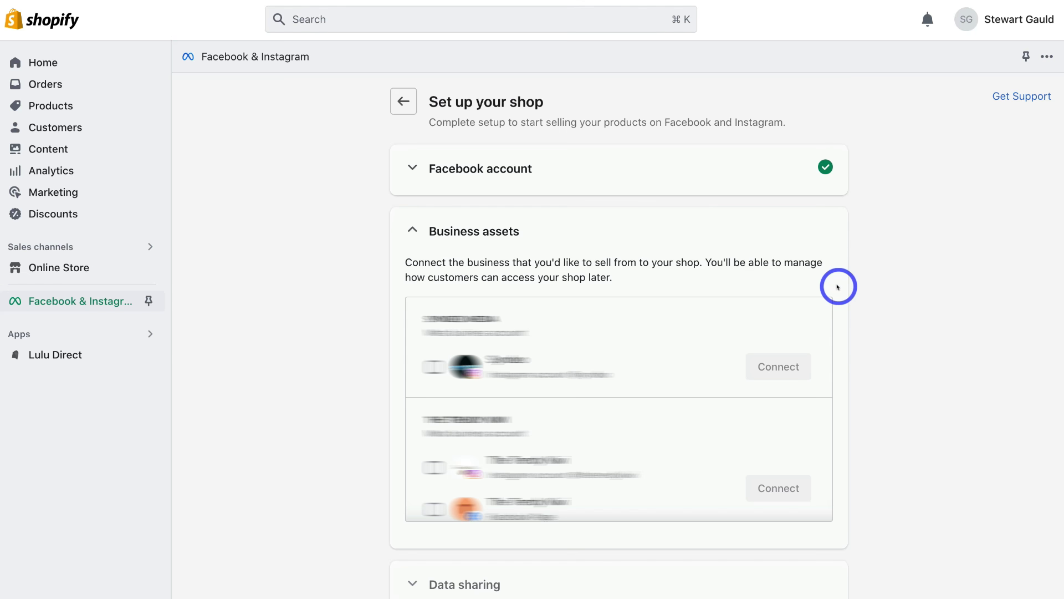
# Select the business account and connect it as the shop's business assets
pyautogui.scroll(-10, 810, 344)
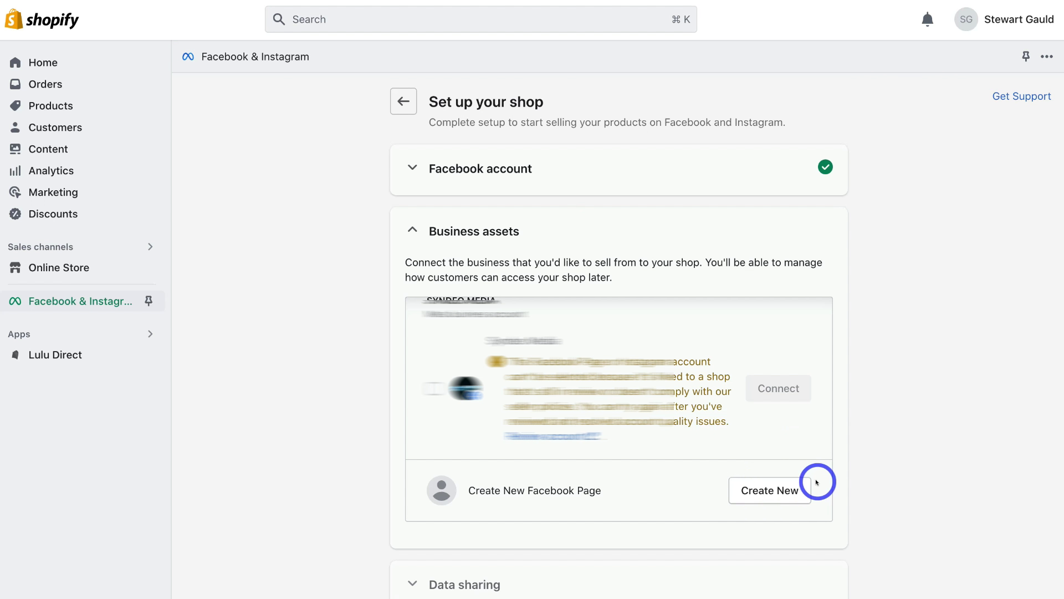
pyautogui.scroll(5, 817, 482)
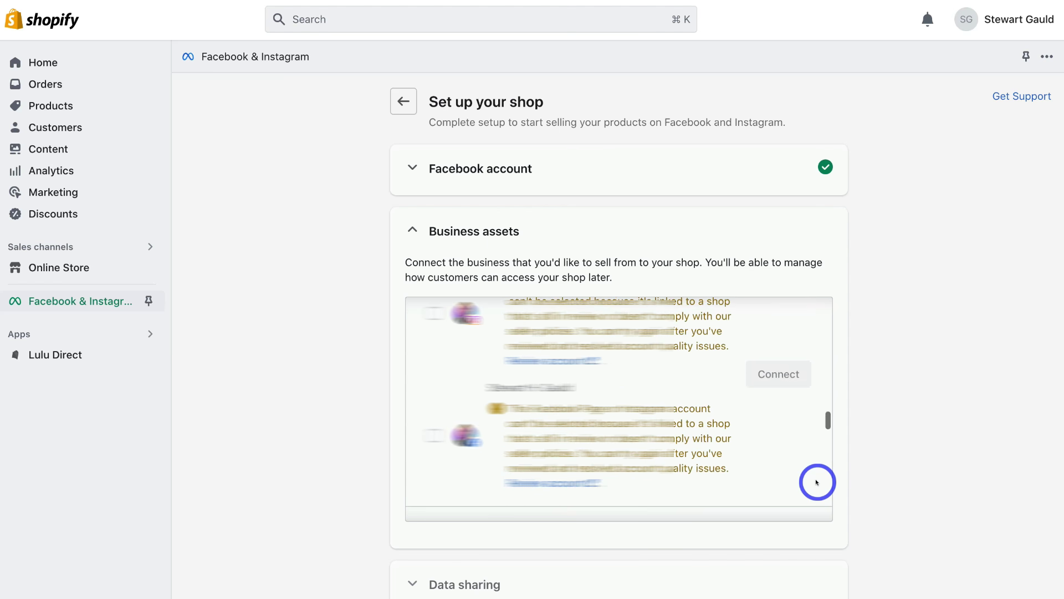
pyautogui.scroll(3, 817, 482)
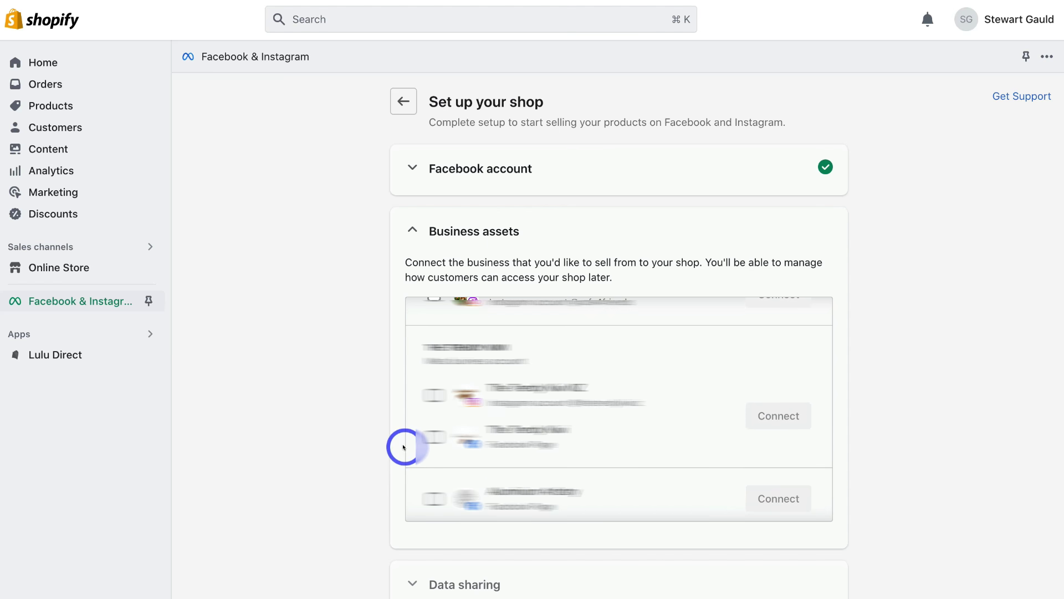
pyautogui.click(434, 438)
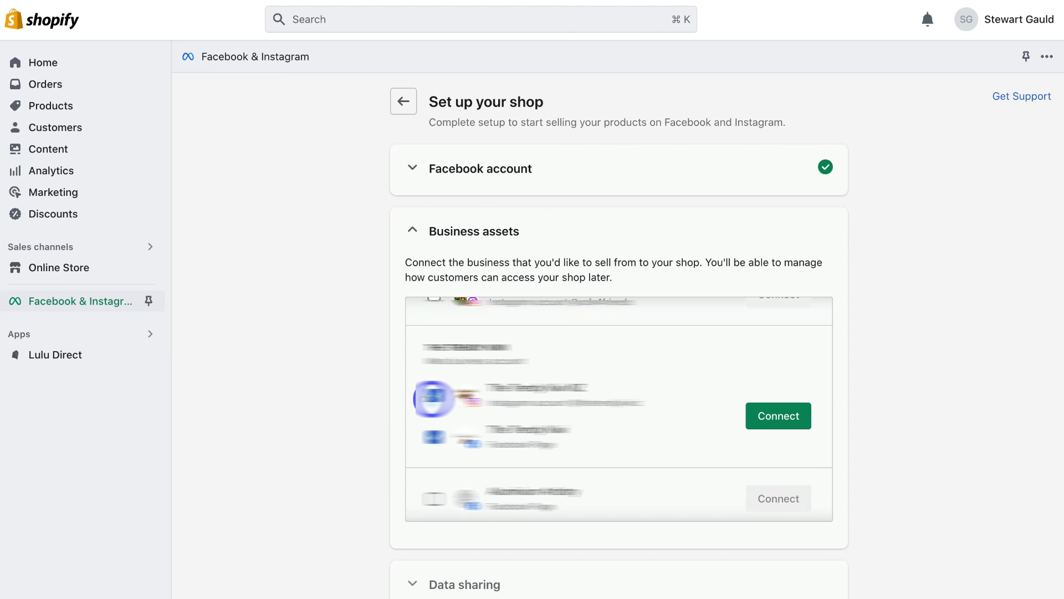
pyautogui.click(767, 419)
# Enable data sharing and save it at the MAXIMUM level
pyautogui.click(807, 399)
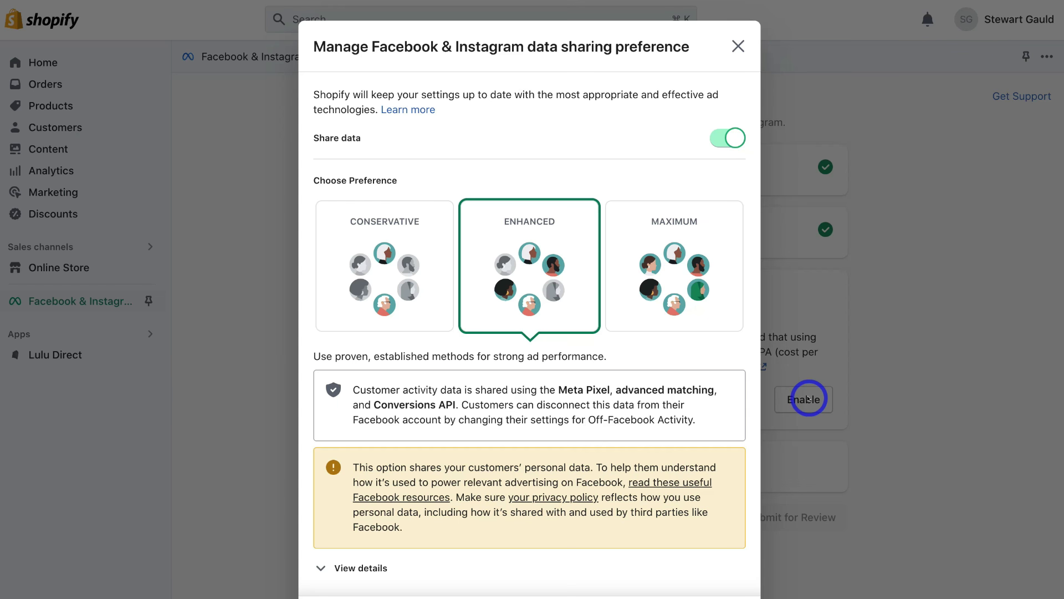
pyautogui.click(668, 282)
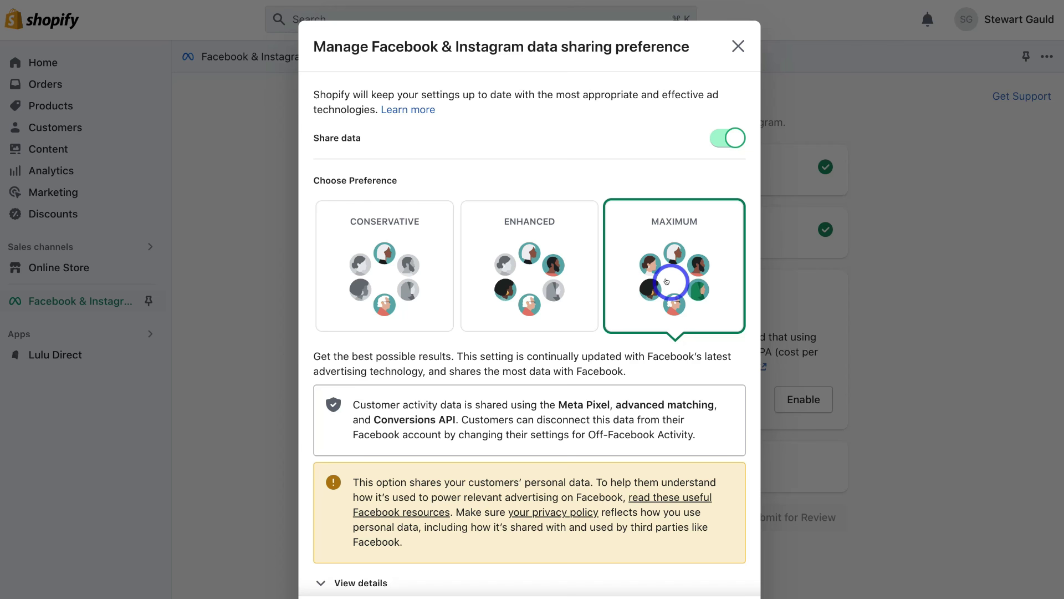
pyautogui.click(726, 565)
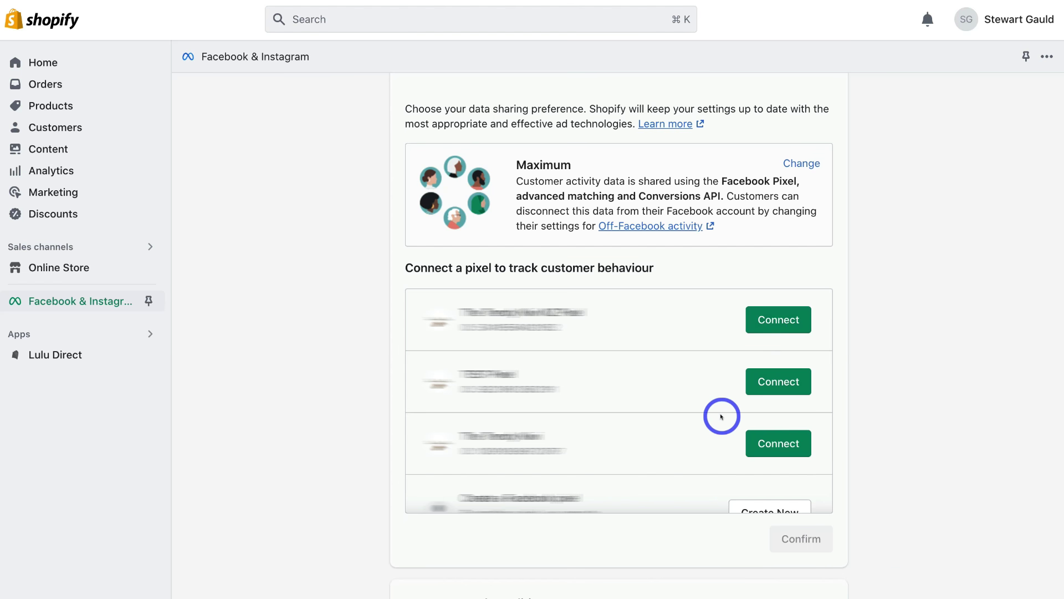
# Connect the pixel in the Data sharing card and confirm the connection
pyautogui.scroll(-2, 721, 416)
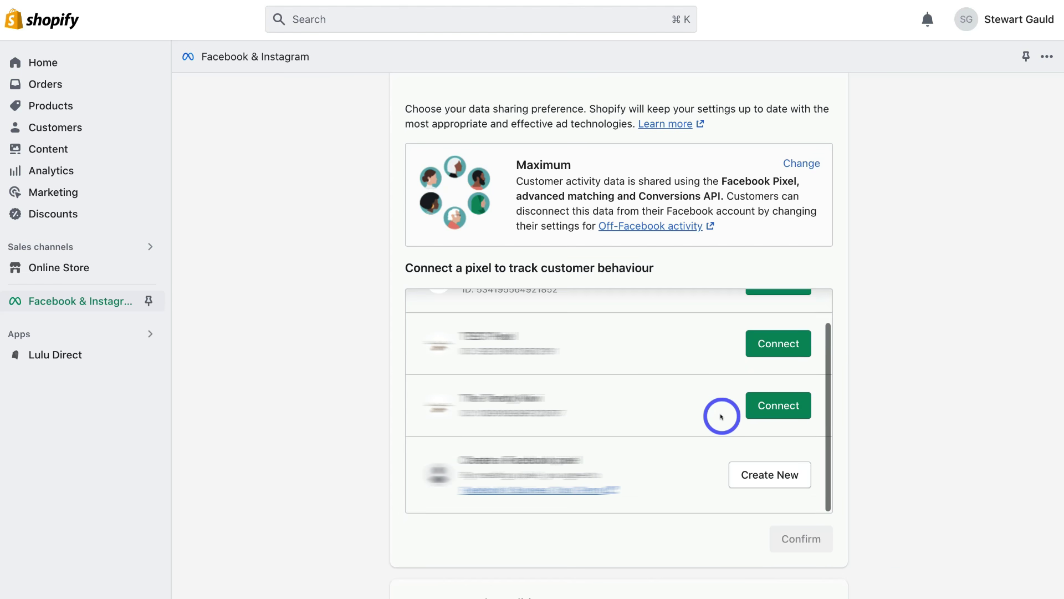
pyautogui.click(751, 474)
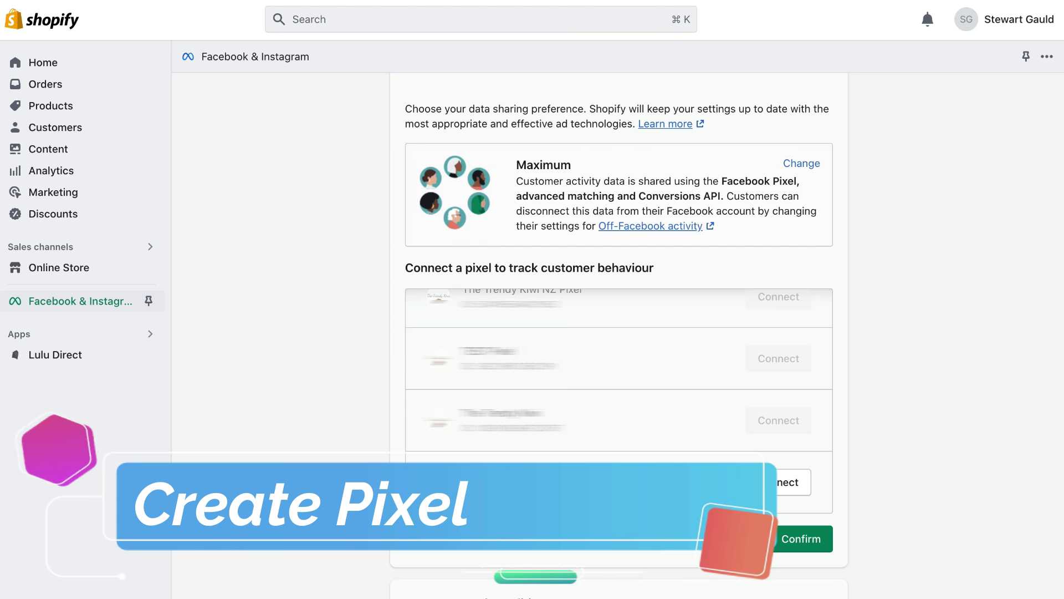
pyautogui.click(798, 546)
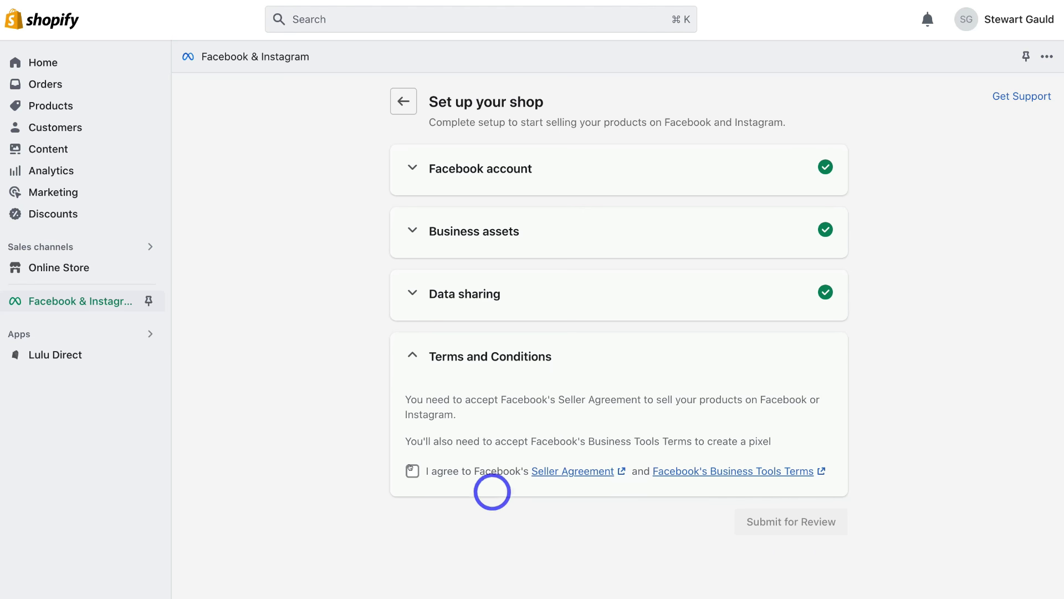
# Agree to Facebook's terms, submit the shop for review and close the ready-to-sell notice
pyautogui.click(412, 470)
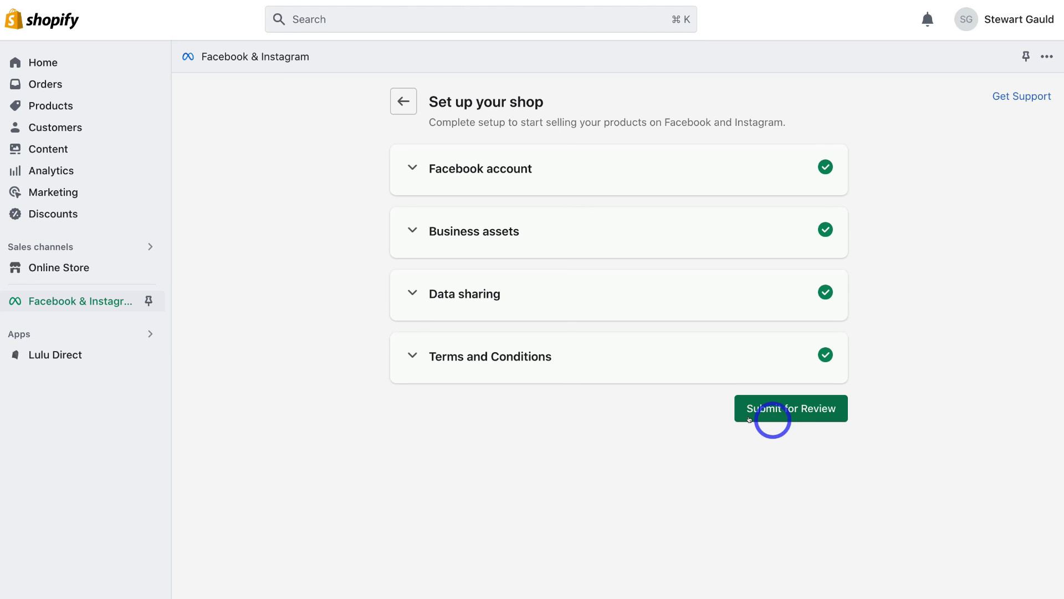
pyautogui.click(791, 413)
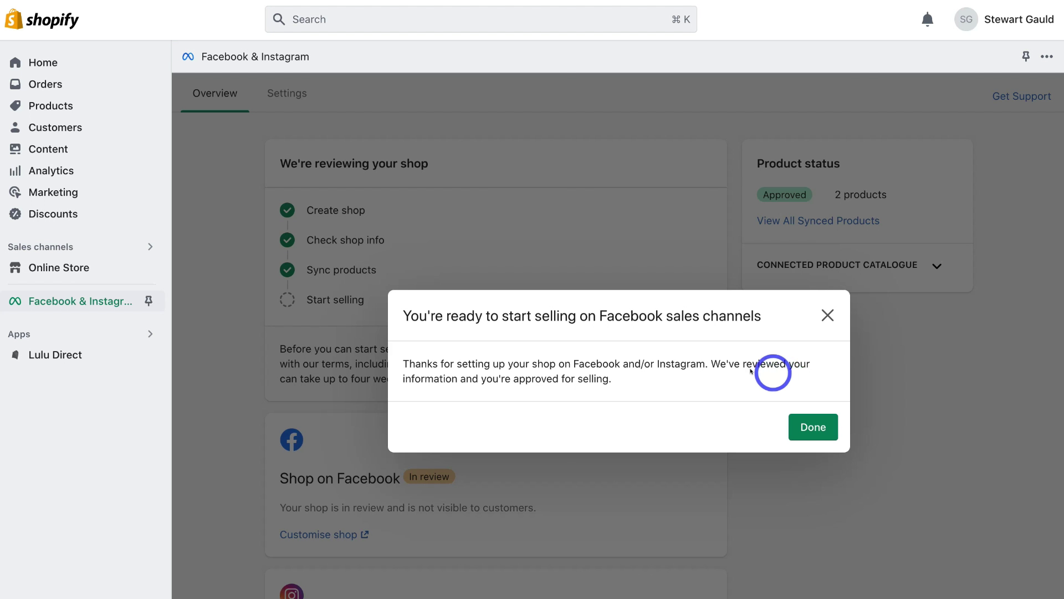
pyautogui.click(797, 431)
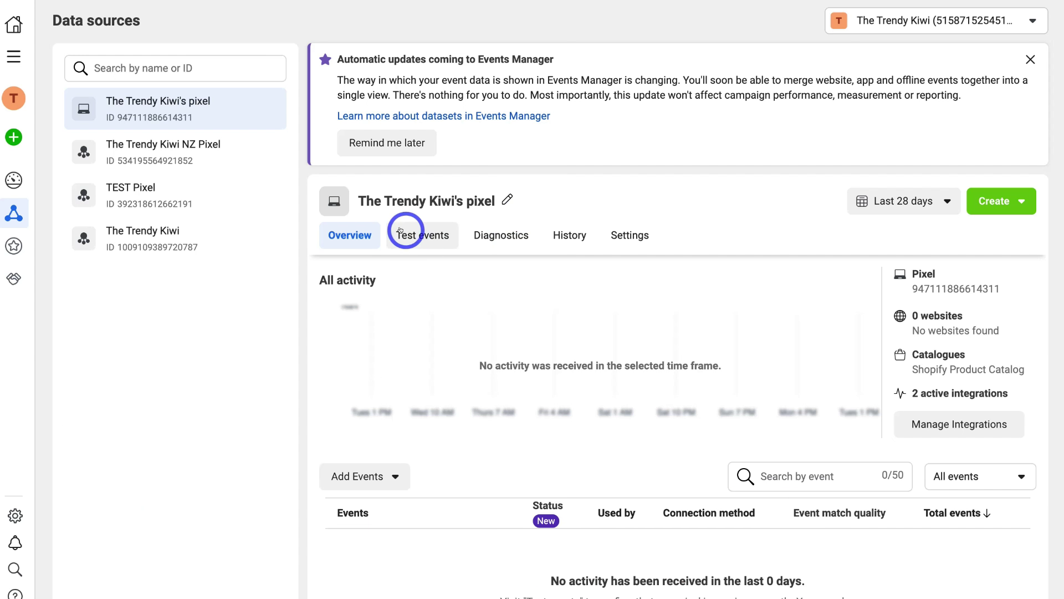
# On the pixel's Test events page, paste the godigitalnow.store URL and open the website
pyautogui.click(400, 231)
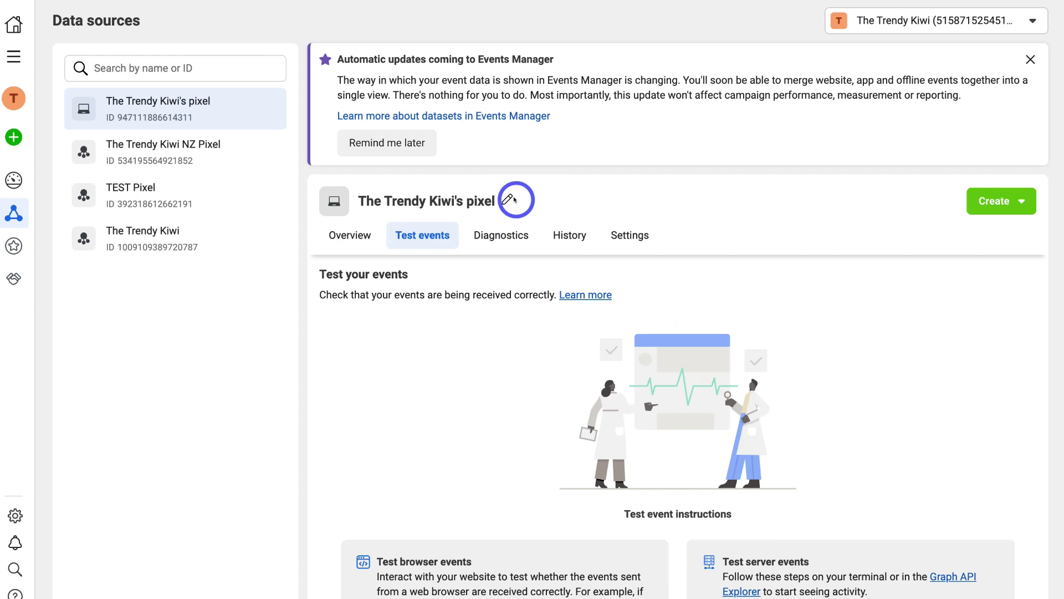
pyautogui.scroll(-1, 522, 287)
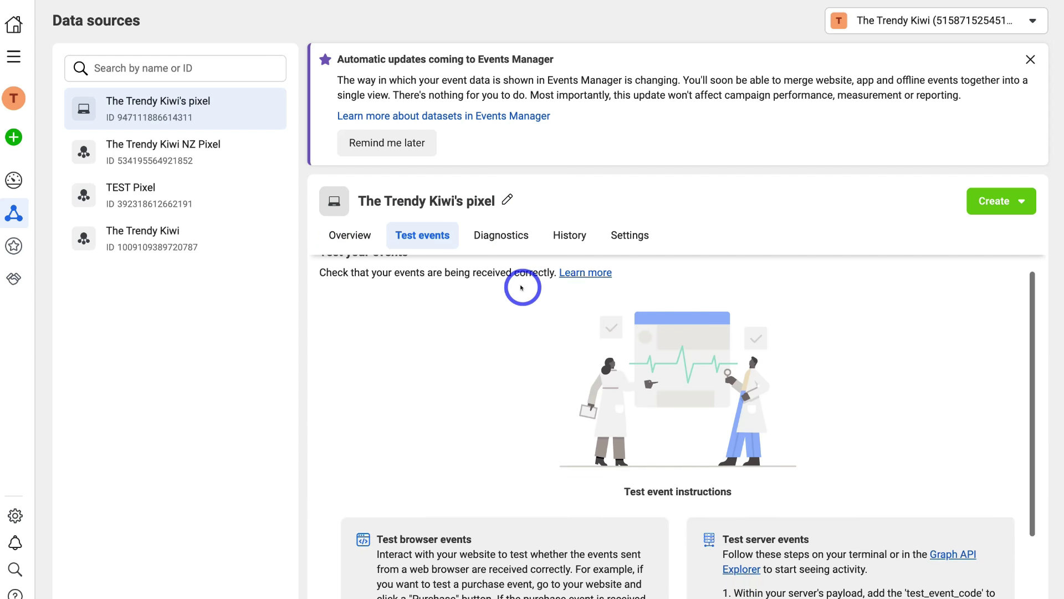
pyautogui.scroll(-3, 522, 287)
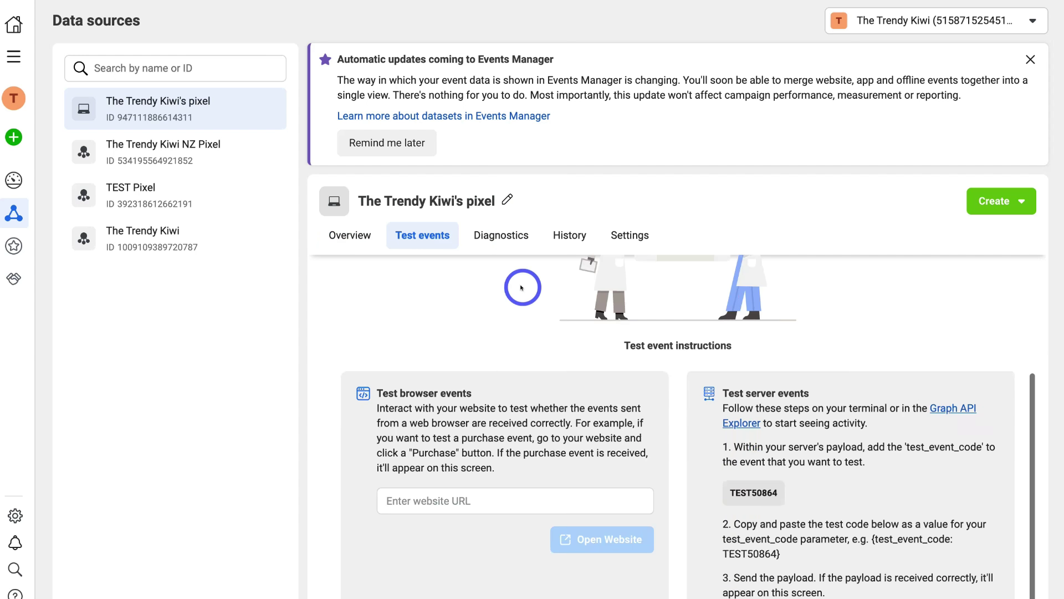
pyautogui.click(417, 500)
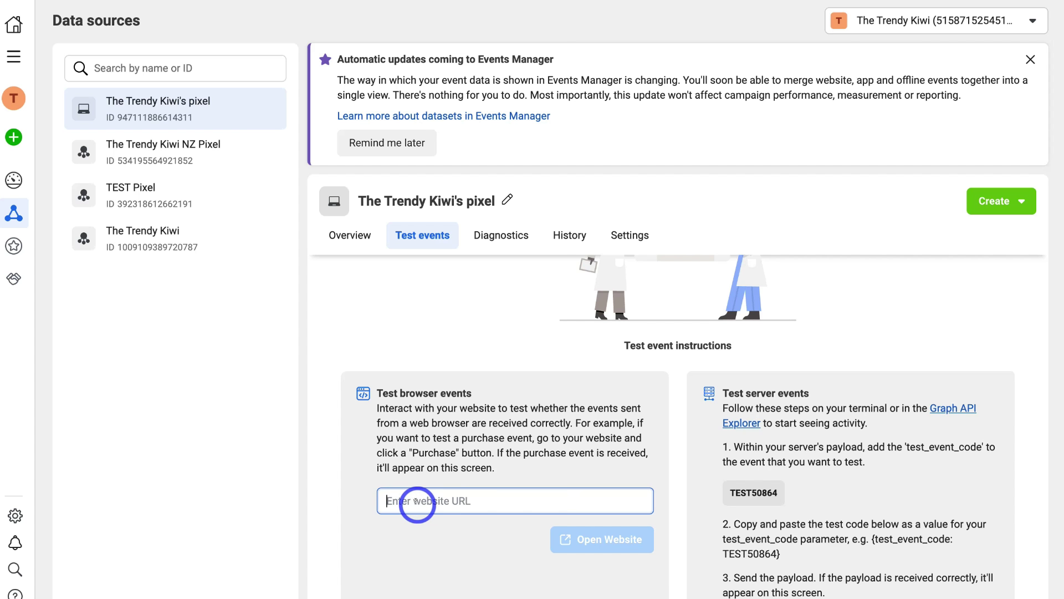
pyautogui.write('https://godigitalnow.store/')
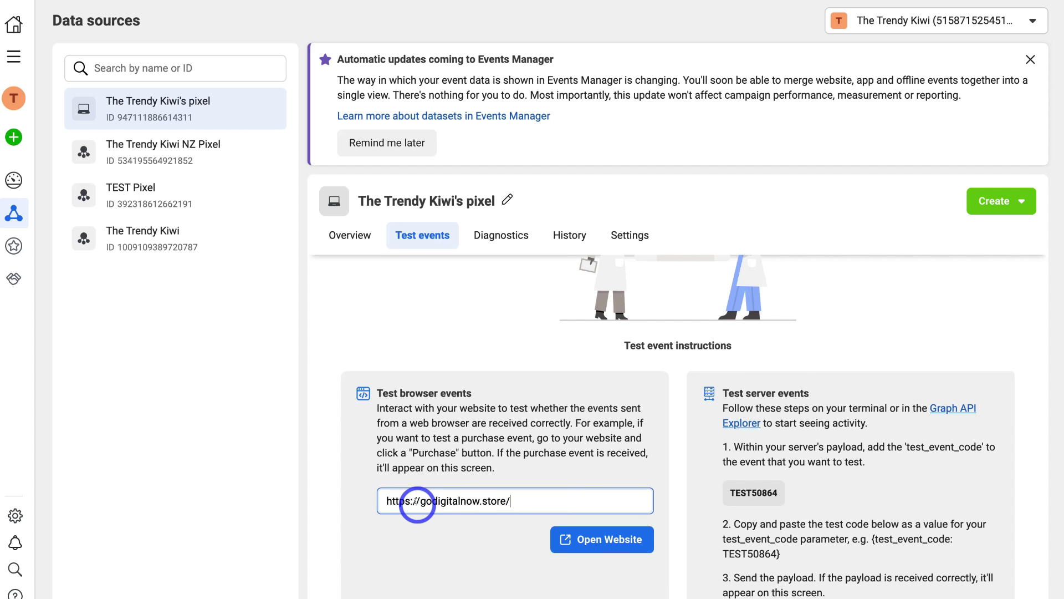
pyautogui.click(583, 541)
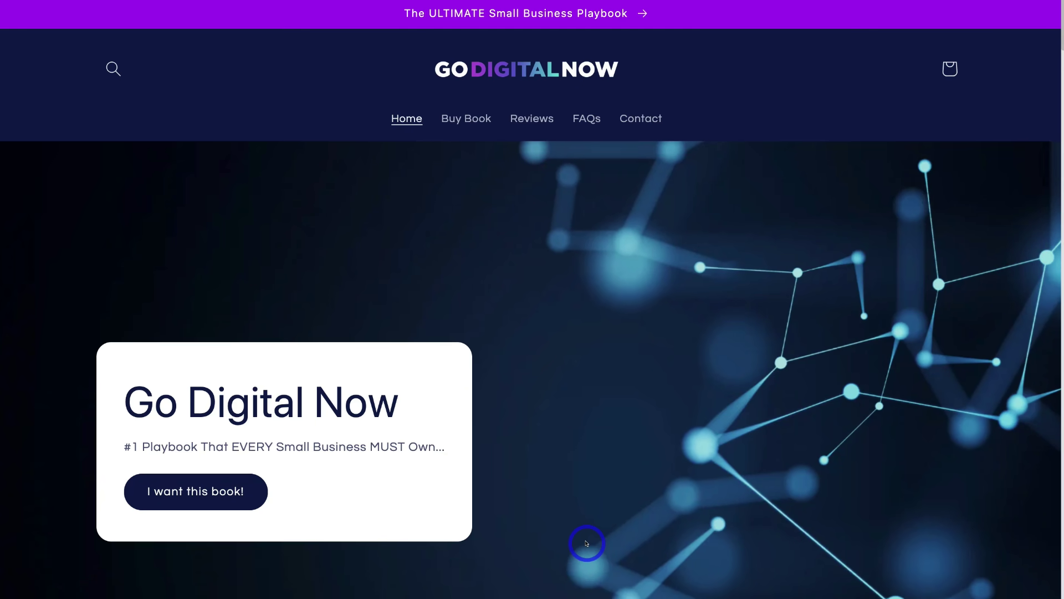
# Add three copies of the playbook ebook to the cart
pyautogui.scroll(-3, 585, 541)
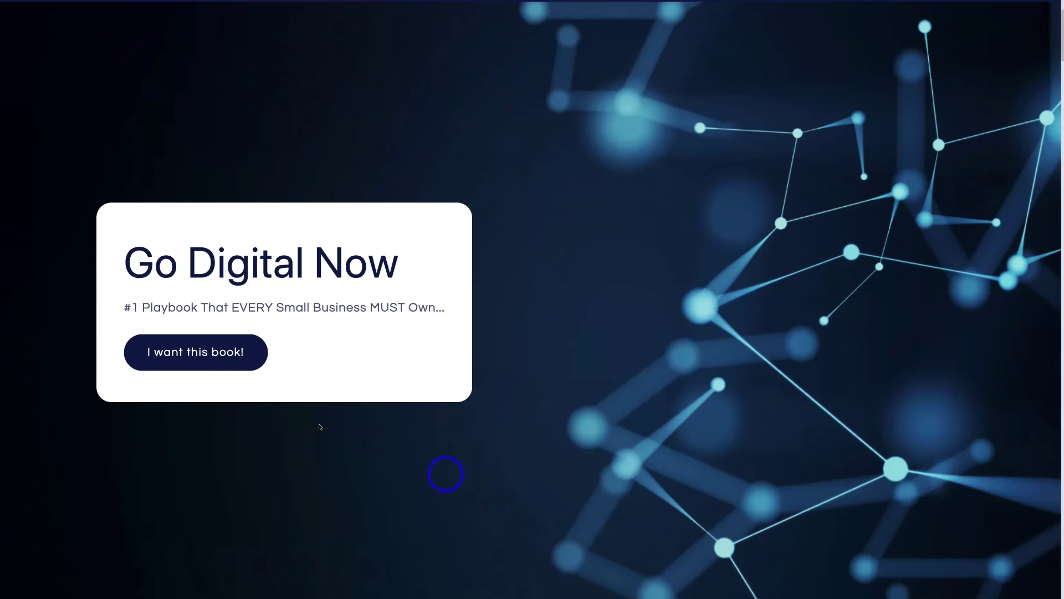
pyautogui.click(192, 351)
pyautogui.click(611, 433)
pyautogui.click(611, 432)
pyautogui.click(677, 484)
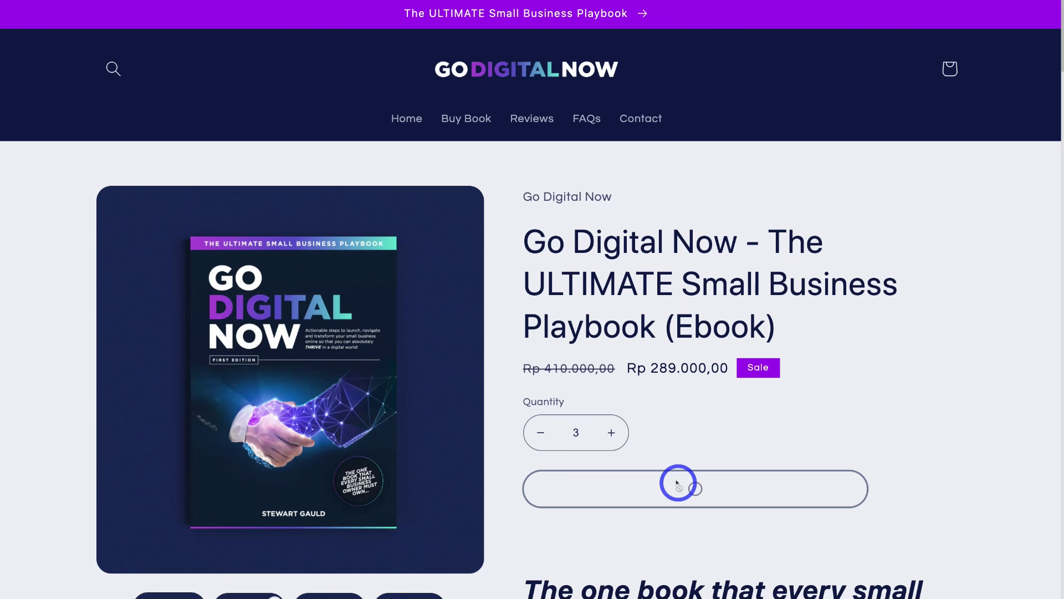
# Start checkout, then return to the store homepage and visit the Contact page
pyautogui.scroll(-3, 796, 449)
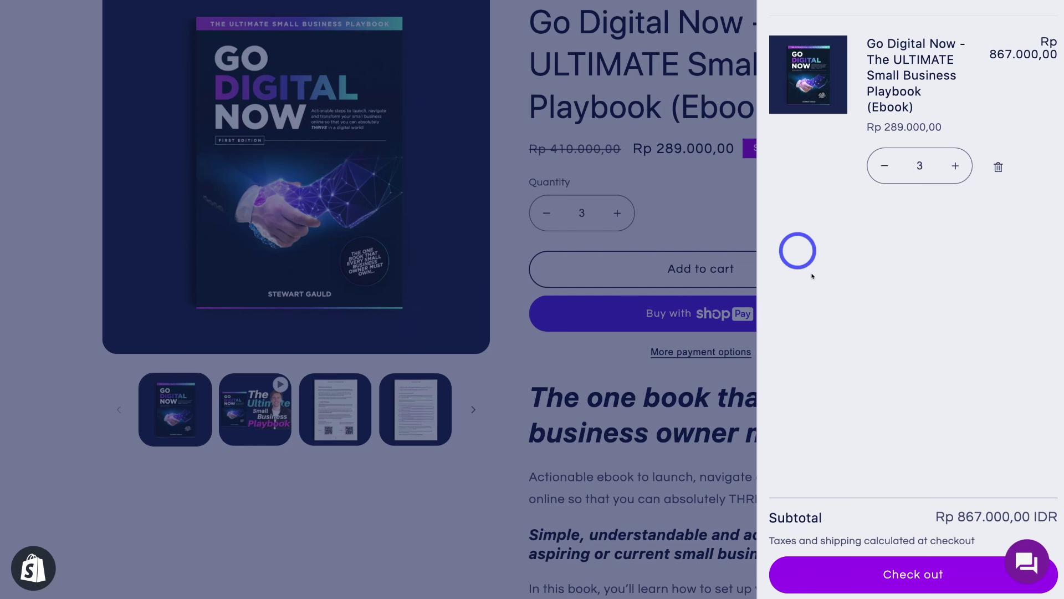
pyautogui.click(898, 571)
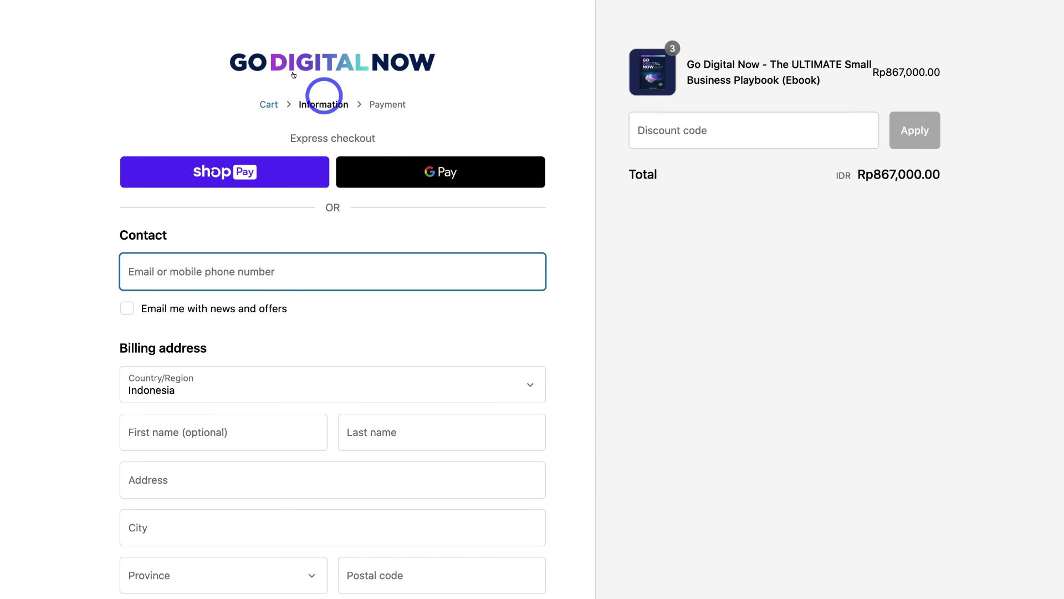
pyautogui.click(285, 57)
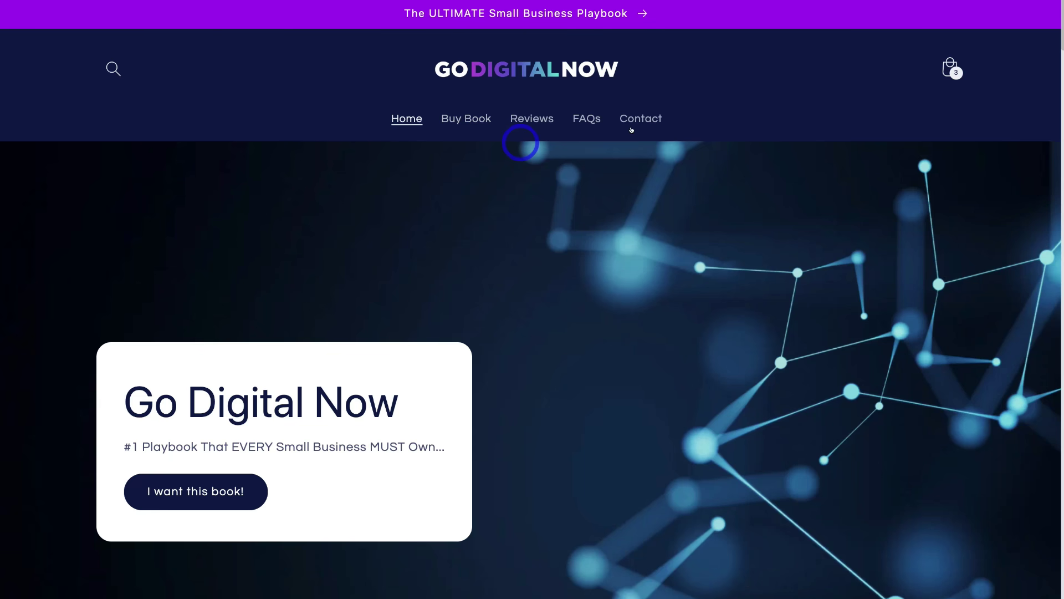
pyautogui.click(633, 121)
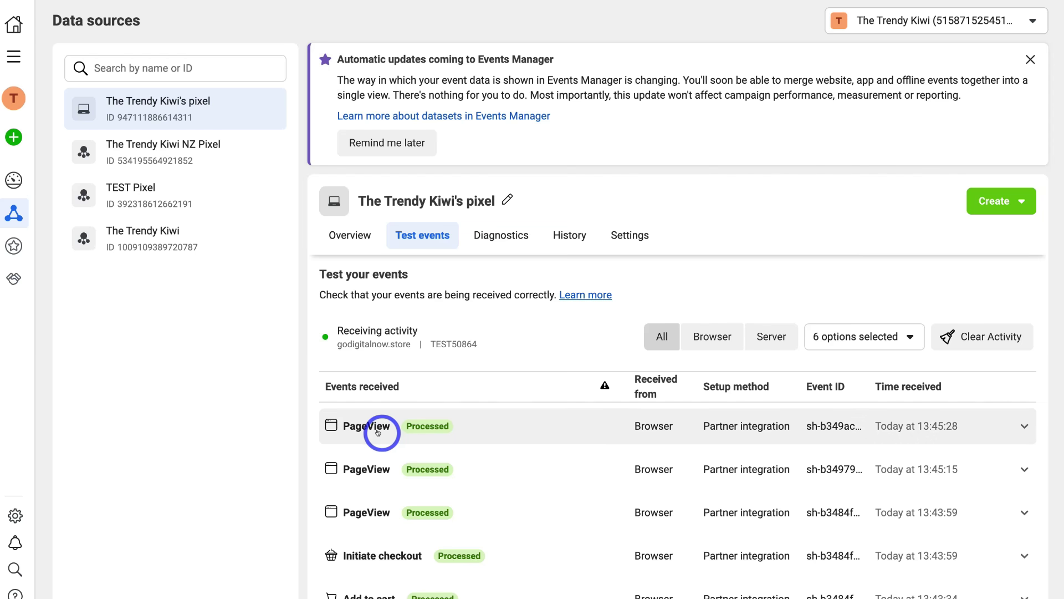
# Scroll the Events received table to confirm PageView, View content, Add to cart and Initiate checkout
pyautogui.scroll(-1, 415, 470)
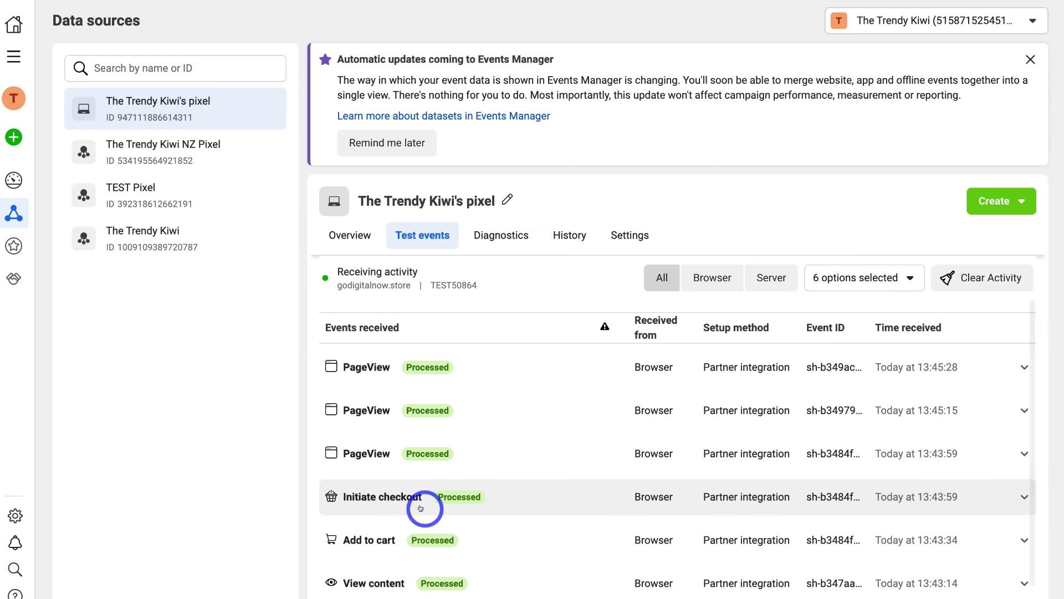